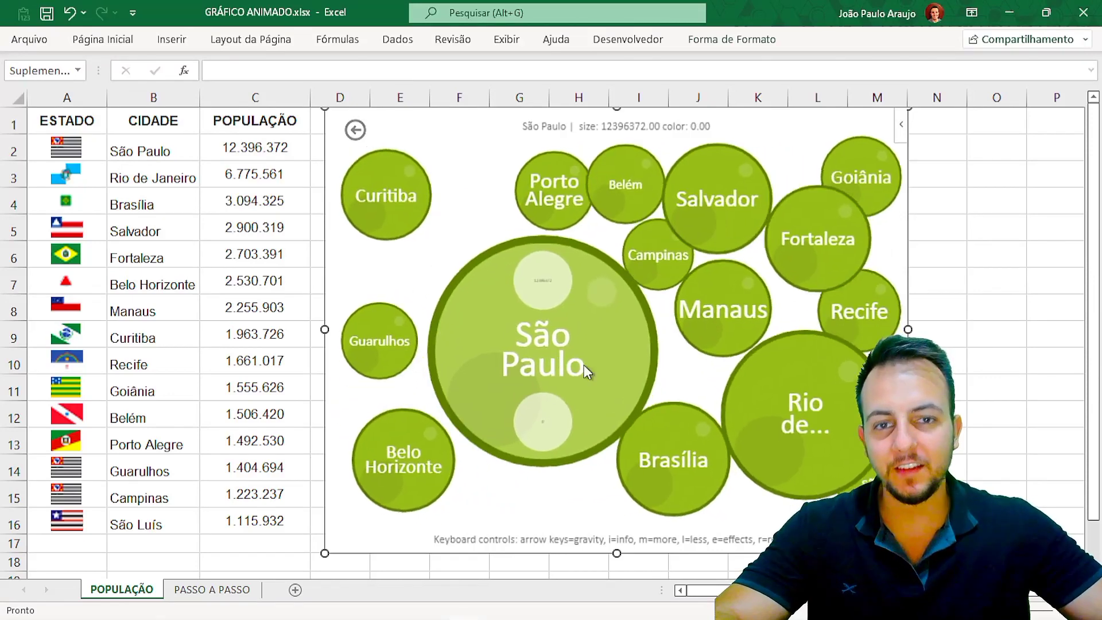
Step: Drag Fortaleza to the lower left, São Paulo leftward, and Porto Alegre toward Belém
{"action": "left_click_drag", "start_coordinate": [594, 215], "coordinate": [532, 339]}
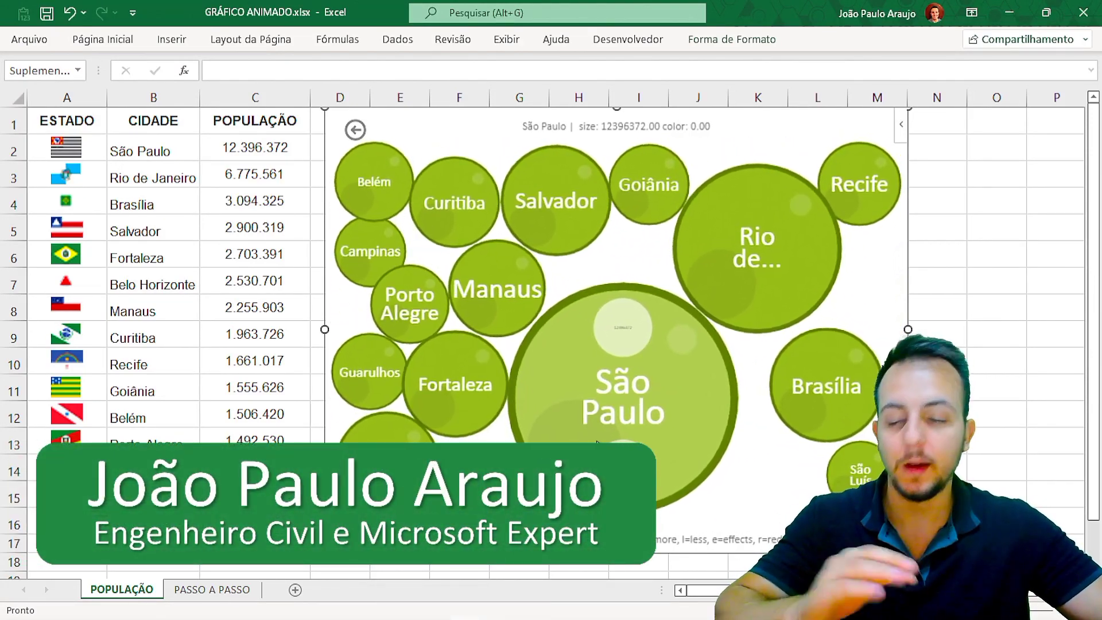
{"action": "left_click_drag", "start_coordinate": [529, 357], "coordinate": [381, 298]}
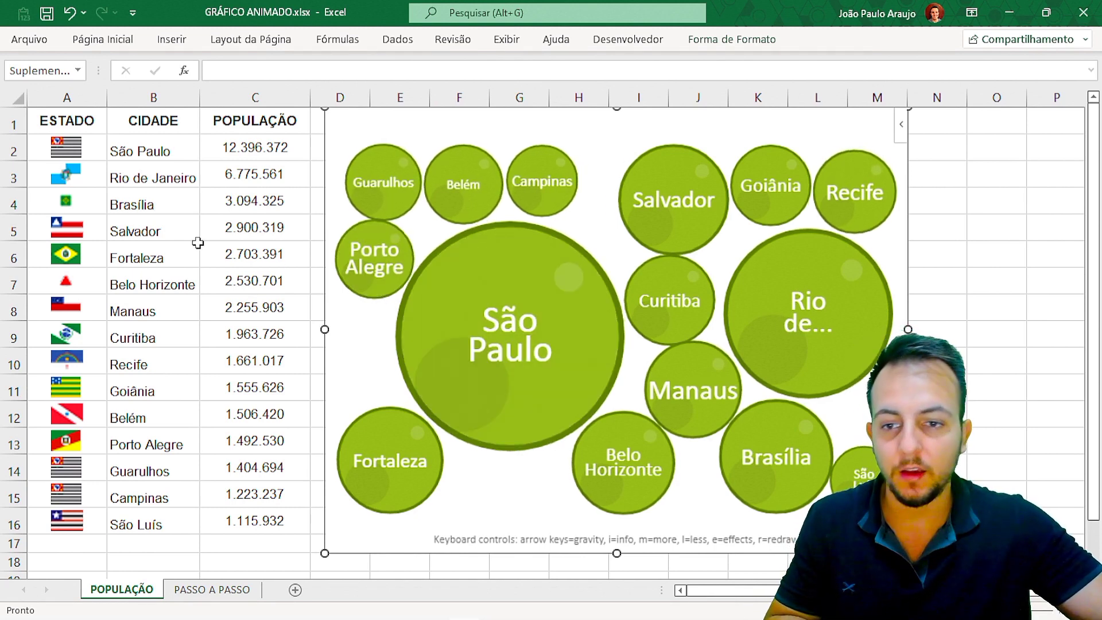
{"action": "left_click_drag", "start_coordinate": [549, 336], "coordinate": [446, 333]}
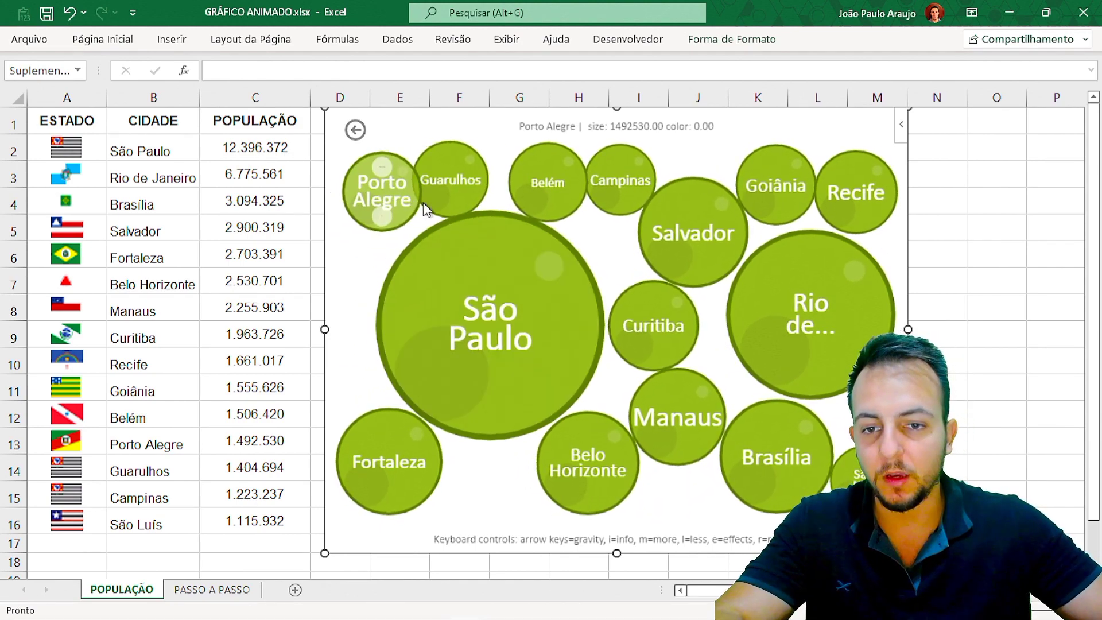
{"action": "left_click_drag", "start_coordinate": [422, 202], "coordinate": [583, 243]}
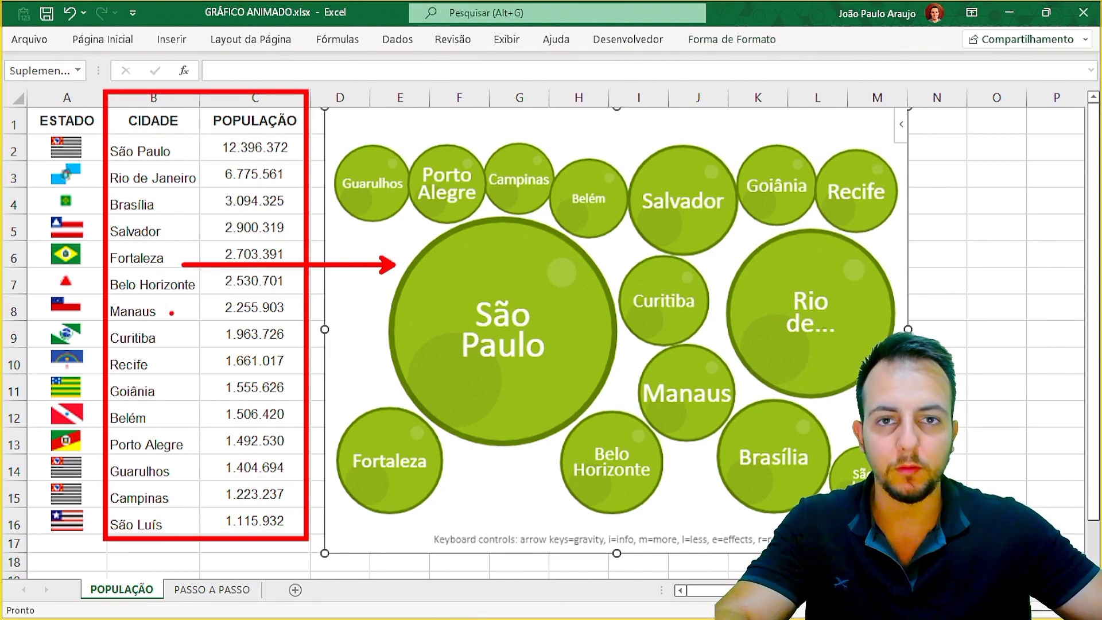
{"action": "left_click", "coordinate": [172, 109]}
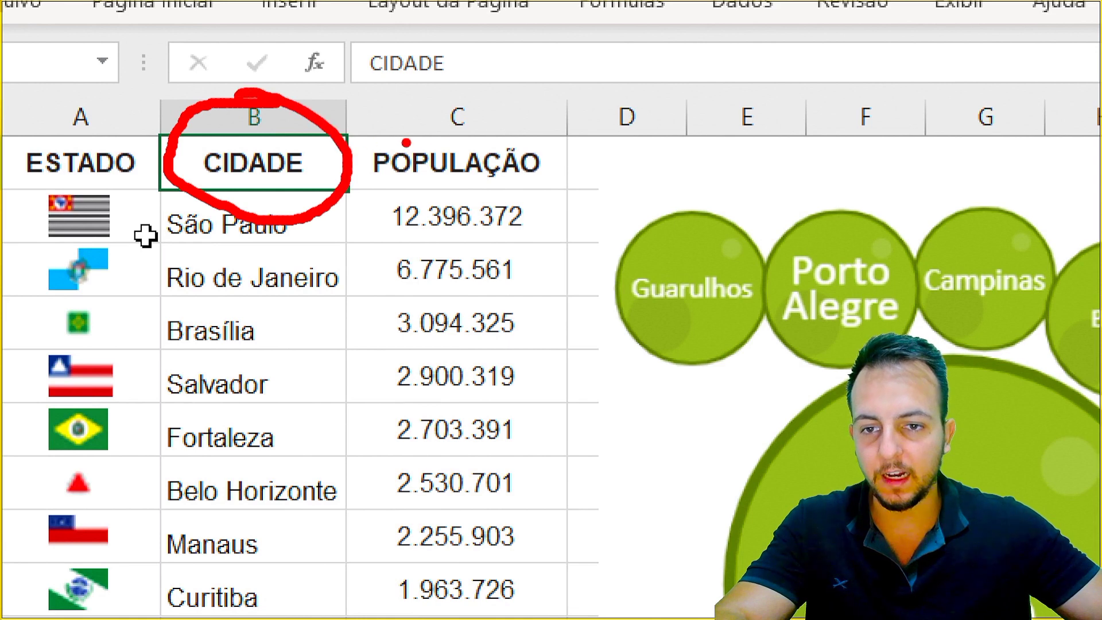
{"action": "key", "text": "e"}
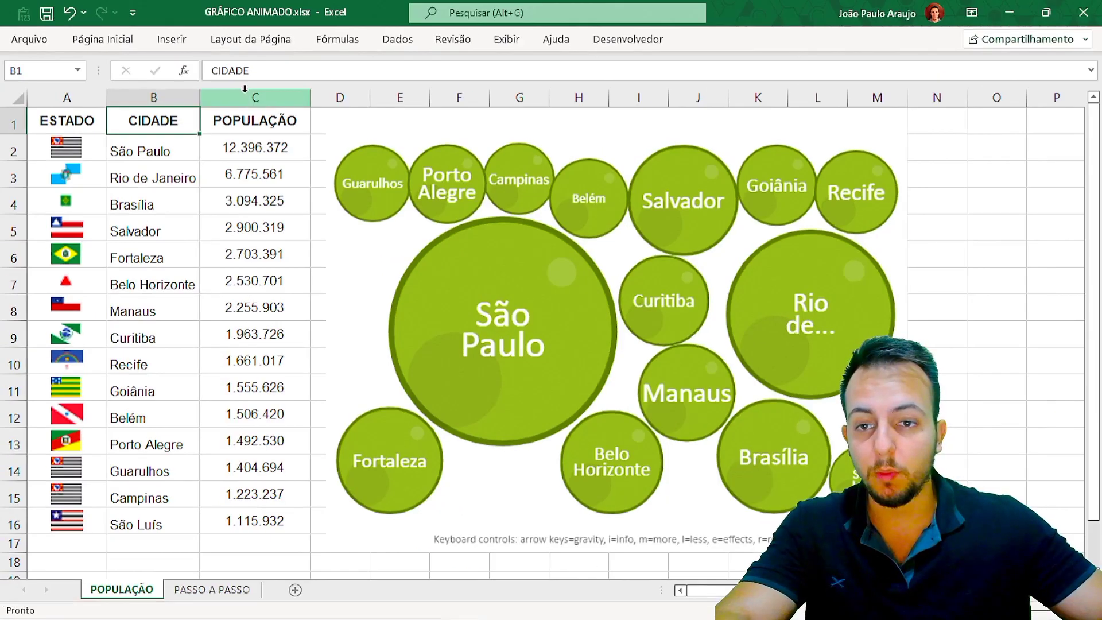
Step: Select the bubble chart, moving São Paulo right and Rio de Janeiro to the top
{"action": "left_click", "coordinate": [245, 89]}
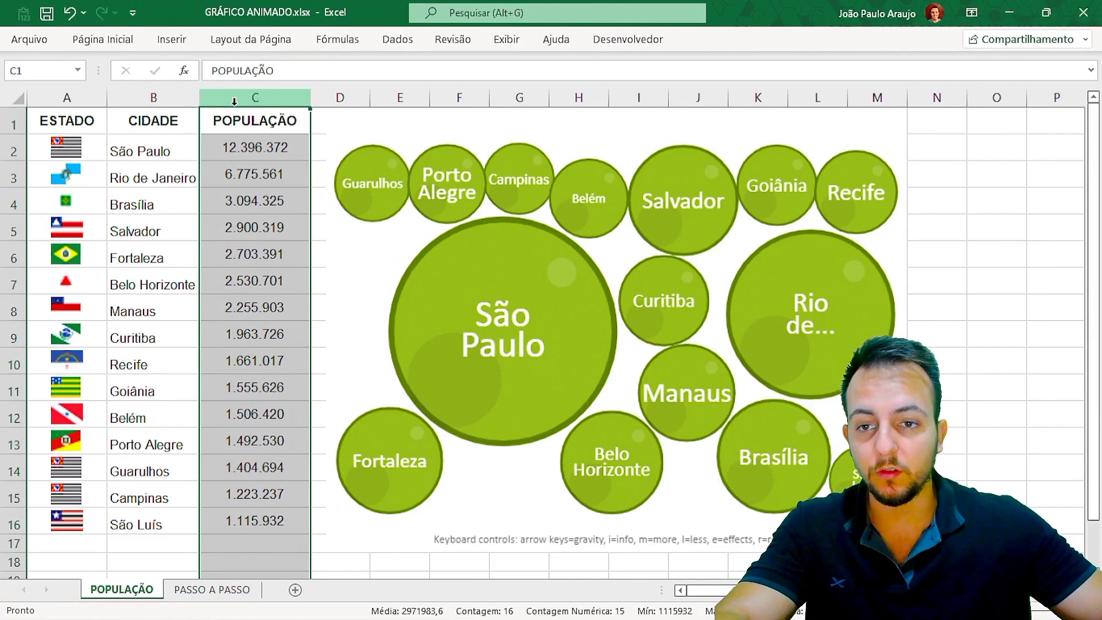
{"action": "left_click", "coordinate": [174, 127]}
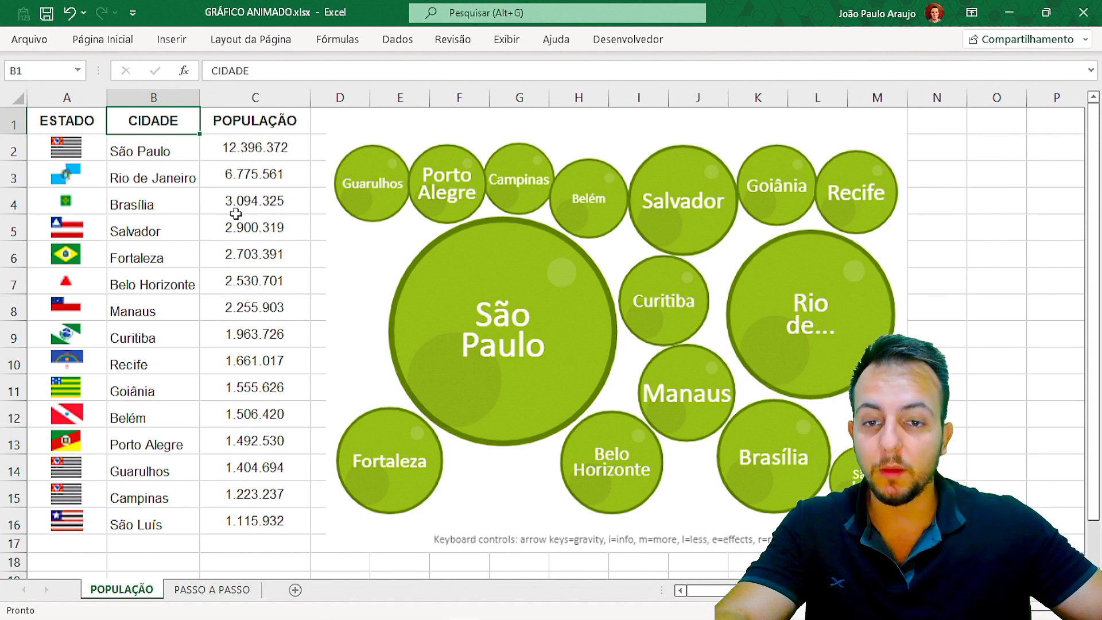
{"action": "left_click", "coordinate": [516, 328]}
{"action": "mouse_move", "coordinate": [532, 316]}
{"action": "left_mouse_down"}
{"action": "mouse_move", "coordinate": [704, 287]}
{"action": "mouse_move", "coordinate": [697, 217]}
{"action": "mouse_move", "coordinate": [693, 407]}
{"action": "mouse_move", "coordinate": [702, 396]}
{"action": "left_mouse_up"}
{"action": "mouse_move", "coordinate": [518, 424]}
{"action": "left_mouse_down"}
{"action": "mouse_move", "coordinate": [480, 299]}
{"action": "mouse_move", "coordinate": [528, 271]}
{"action": "mouse_move", "coordinate": [513, 214]}
{"action": "mouse_move", "coordinate": [353, 259]}
{"action": "mouse_move", "coordinate": [707, 226]}
{"action": "mouse_move", "coordinate": [753, 352]}
{"action": "mouse_move", "coordinate": [506, 385]}
{"action": "mouse_move", "coordinate": [586, 256]}
{"action": "mouse_move", "coordinate": [496, 397]}
{"action": "mouse_move", "coordinate": [528, 321]}
{"action": "left_mouse_up"}
Step: Swing São Paulo down-left and back up-right, then go to the PASSO A PASSO sheet
{"action": "mouse_move", "coordinate": [668, 298]}
{"action": "left_mouse_down"}
{"action": "mouse_move", "coordinate": [421, 298]}
{"action": "mouse_move", "coordinate": [501, 453]}
{"action": "mouse_move", "coordinate": [695, 439]}
{"action": "mouse_move", "coordinate": [694, 229]}
{"action": "mouse_move", "coordinate": [469, 281]}
{"action": "mouse_move", "coordinate": [417, 426]}
{"action": "mouse_move", "coordinate": [662, 312]}
{"action": "mouse_move", "coordinate": [646, 426]}
{"action": "mouse_move", "coordinate": [580, 281]}
{"action": "mouse_move", "coordinate": [632, 328]}
{"action": "left_mouse_up"}
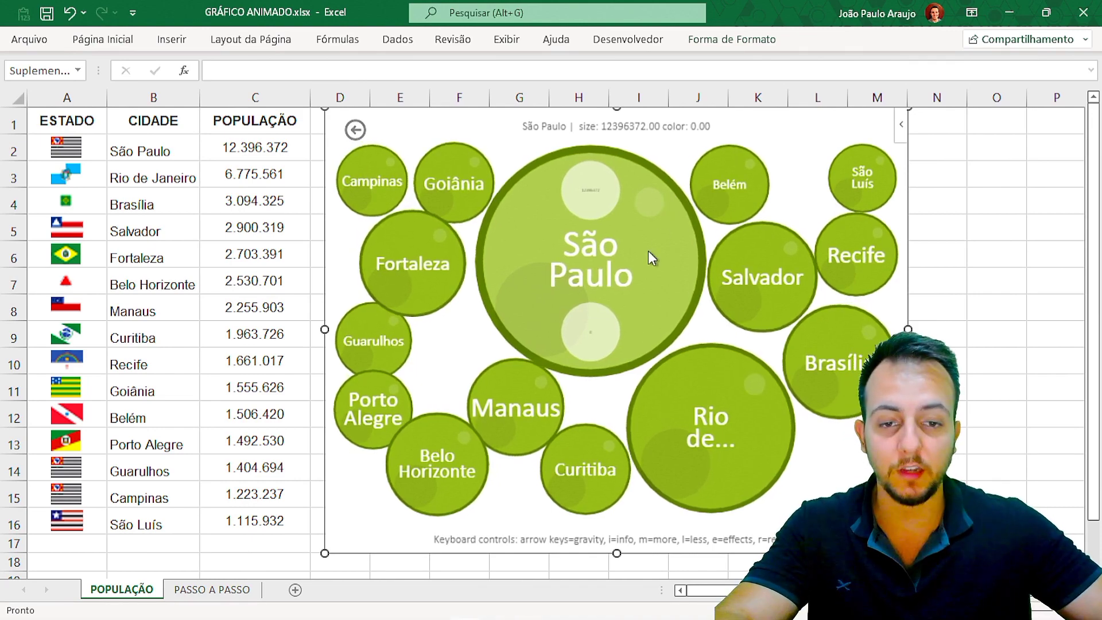
{"action": "mouse_move", "coordinate": [649, 315]}
{"action": "left_mouse_down"}
{"action": "mouse_move", "coordinate": [483, 436]}
{"action": "mouse_move", "coordinate": [423, 367]}
{"action": "mouse_move", "coordinate": [471, 270]}
{"action": "mouse_move", "coordinate": [533, 246]}
{"action": "mouse_move", "coordinate": [721, 360]}
{"action": "left_mouse_up"}
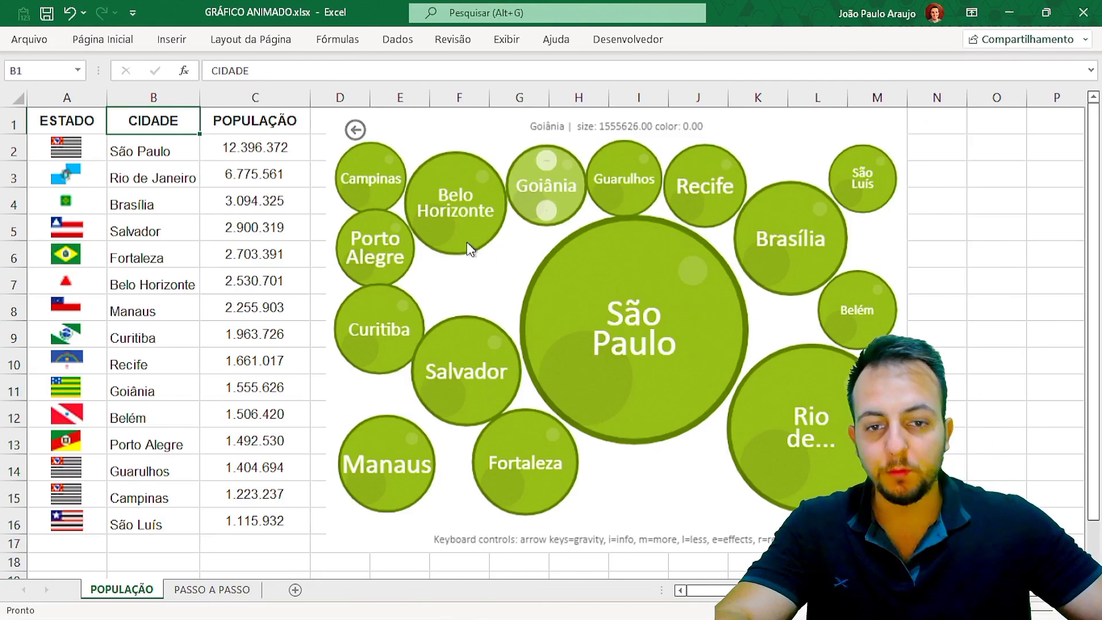
{"action": "key", "text": "ctrl+Page_Down"}
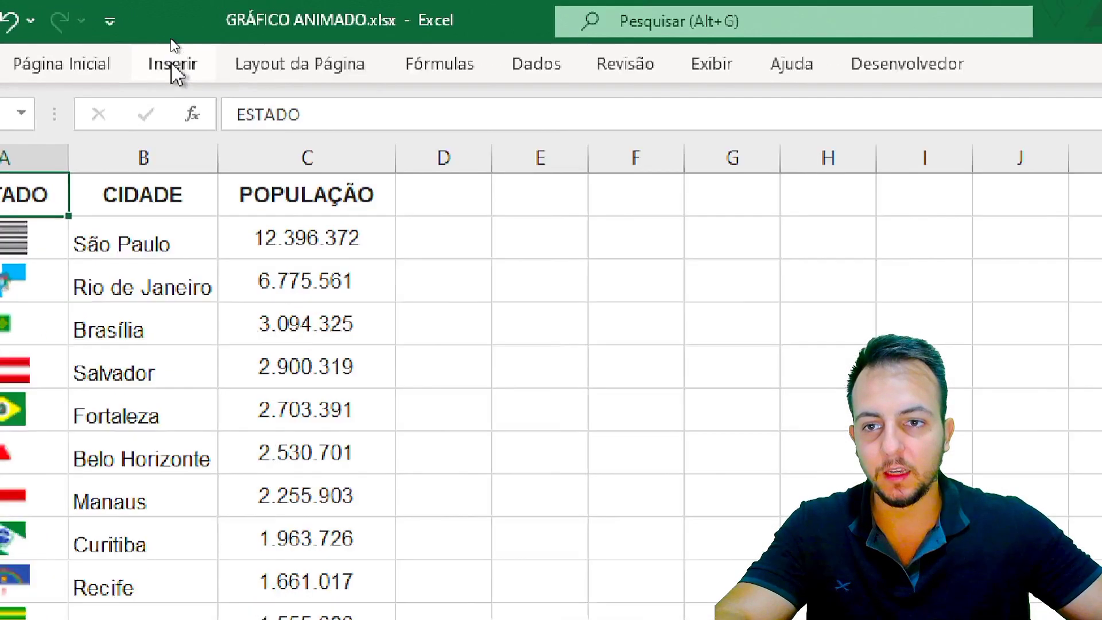
Step: Open the Suplementos do Office store via Obter Suplementos on the Inserir tab
{"action": "left_click", "coordinate": [171, 39]}
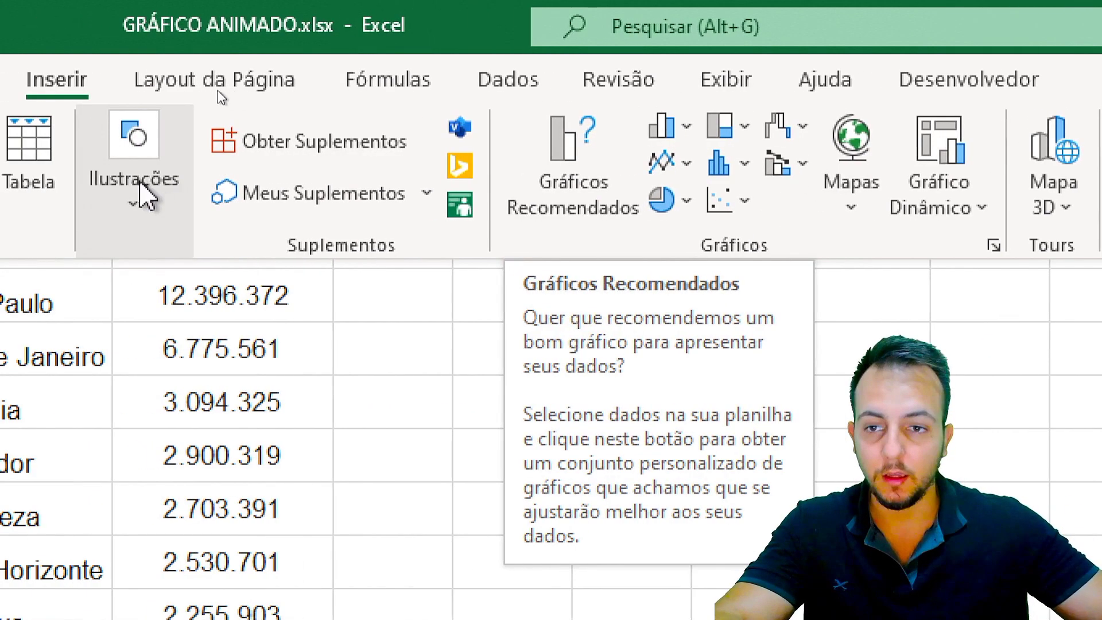
{"action": "left_click", "coordinate": [333, 144]}
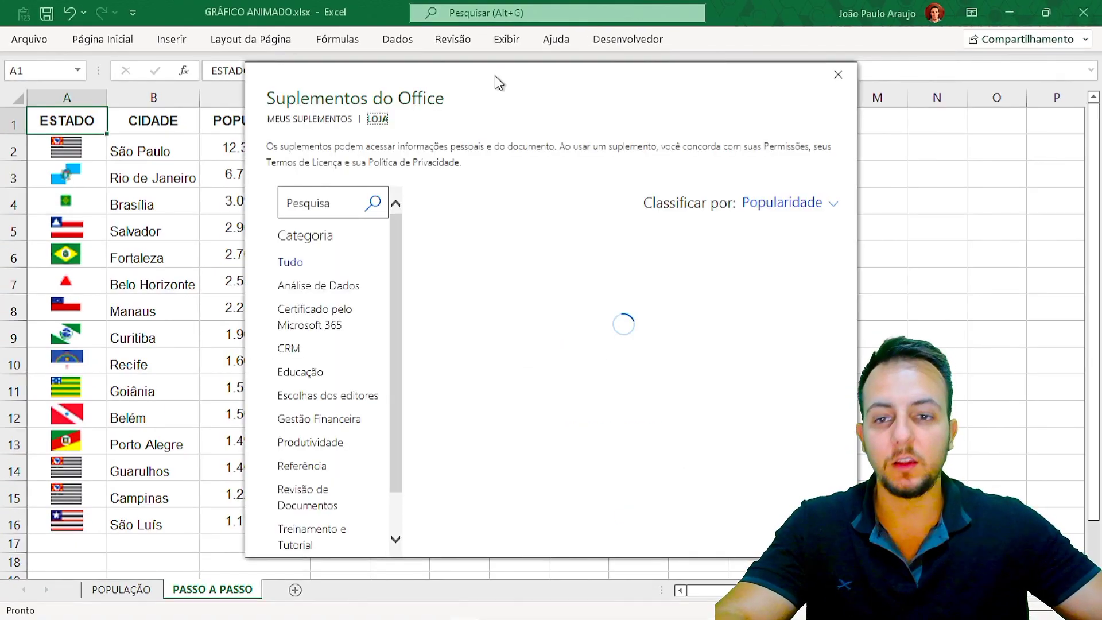
Step: Reposition the add-ins window further left and widen it
{"action": "left_click_drag", "start_coordinate": [495, 75], "coordinate": [398, 70]}
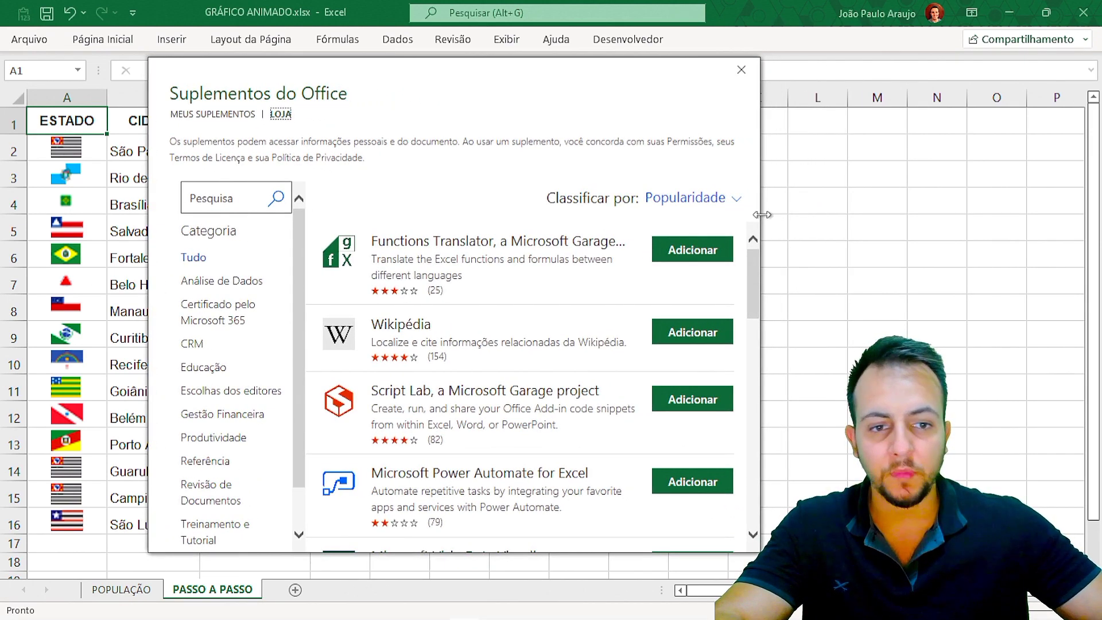
{"action": "left_click_drag", "start_coordinate": [761, 214], "coordinate": [878, 230]}
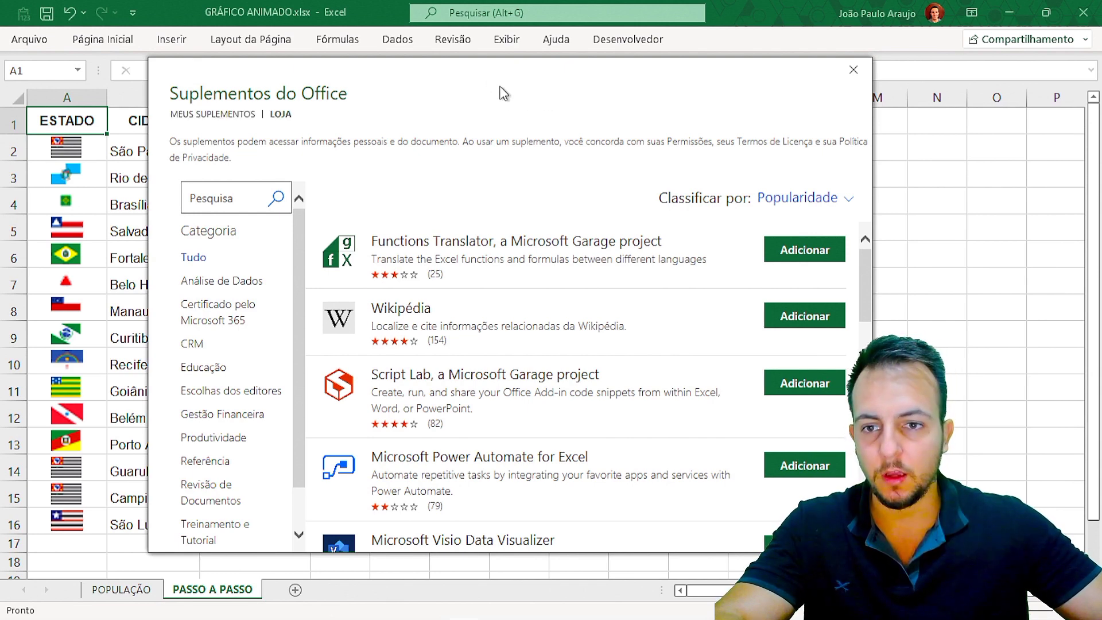
{"action": "left_click_drag", "start_coordinate": [539, 77], "coordinate": [510, 80]}
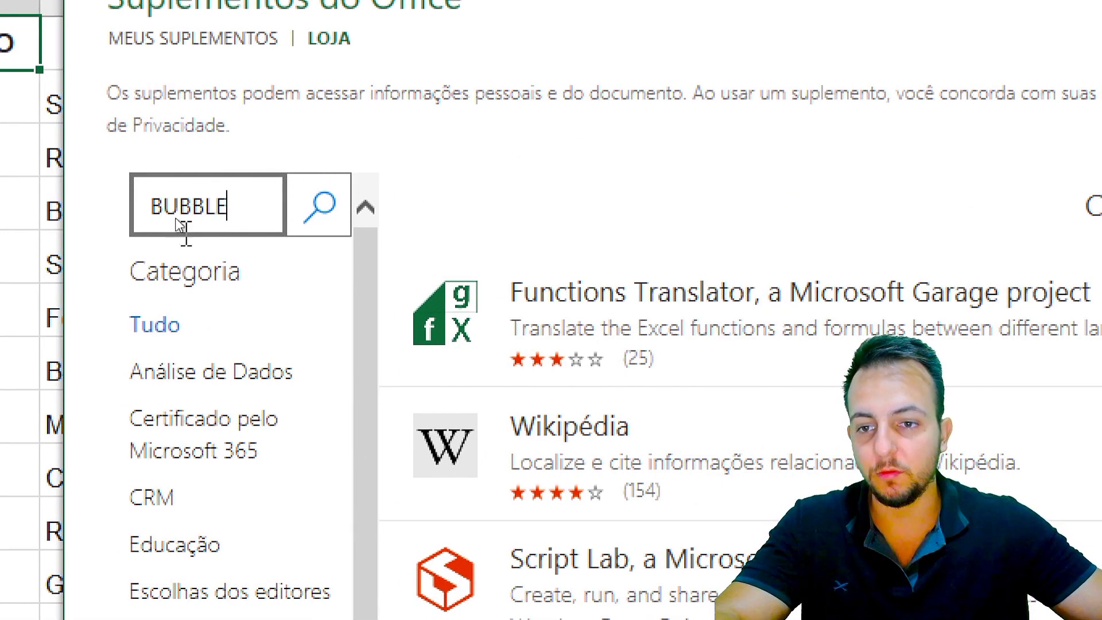
Step: Search the add-in store for BUBBLE
{"action": "left_click_drag", "start_coordinate": [155, 215], "coordinate": [234, 214]}
{"action": "left_click", "coordinate": [241, 220]}
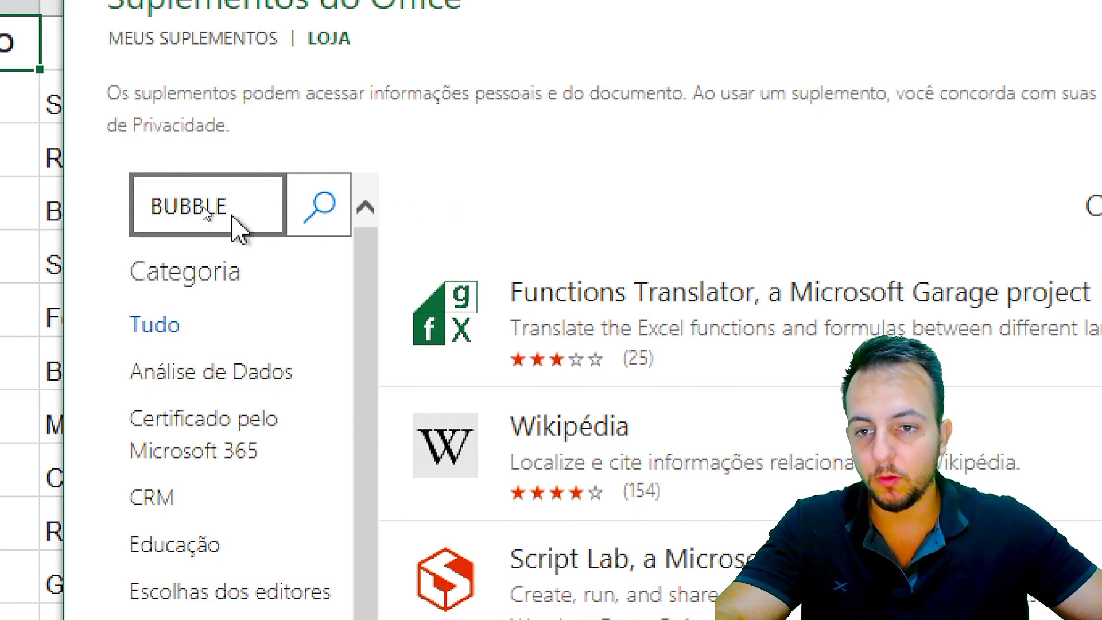
{"action": "left_click", "coordinate": [326, 230]}
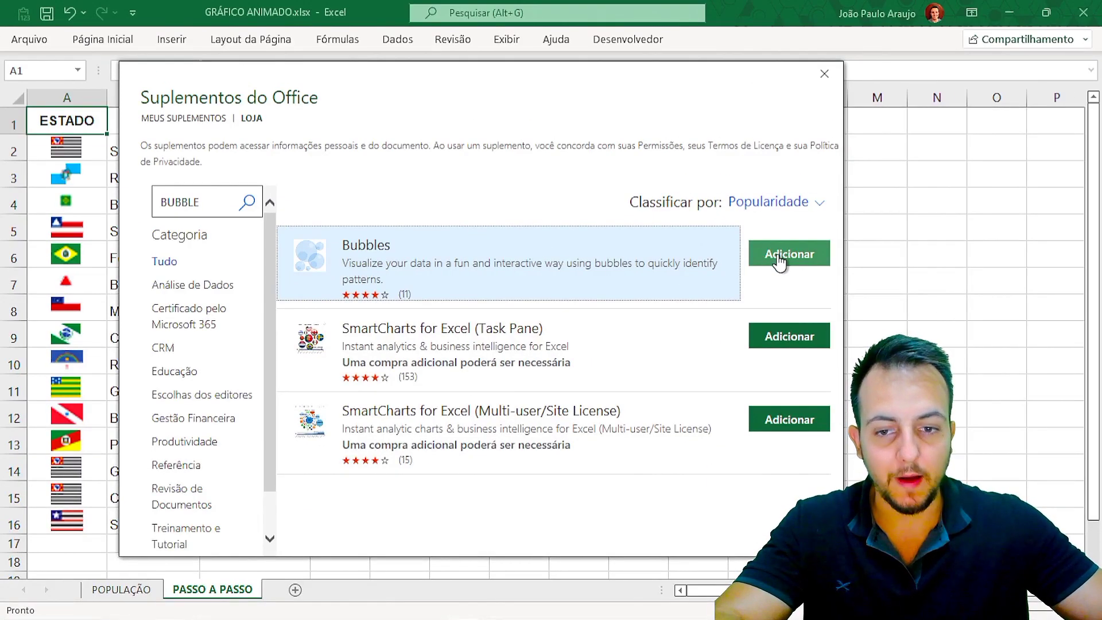
Step: Add the Bubbles add-in and accept its license terms with Continuar
{"action": "left_click", "coordinate": [779, 262]}
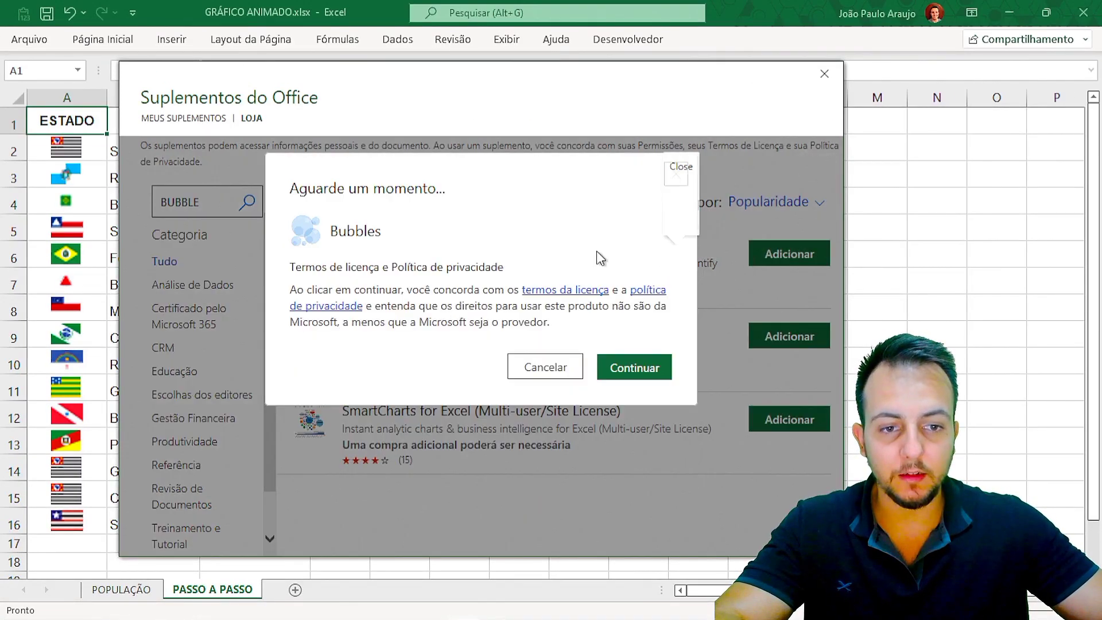
{"action": "left_click", "coordinate": [634, 368]}
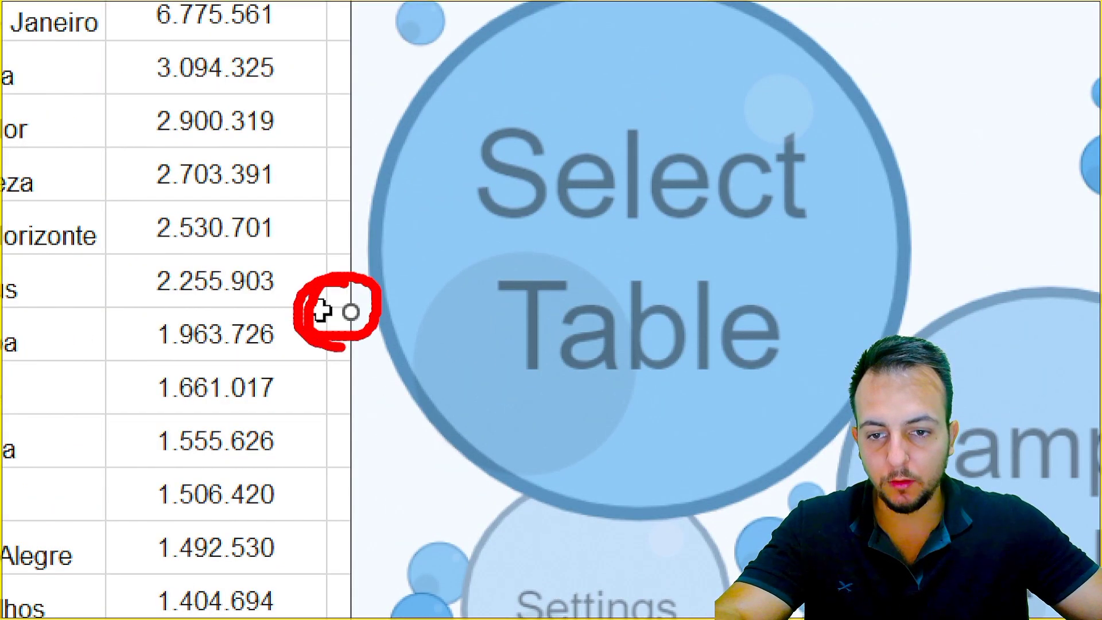
Step: Stretch the Bubbles frame rightward to column N, then deselect it
{"action": "left_click_drag", "start_coordinate": [339, 271], "coordinate": [287, 189]}
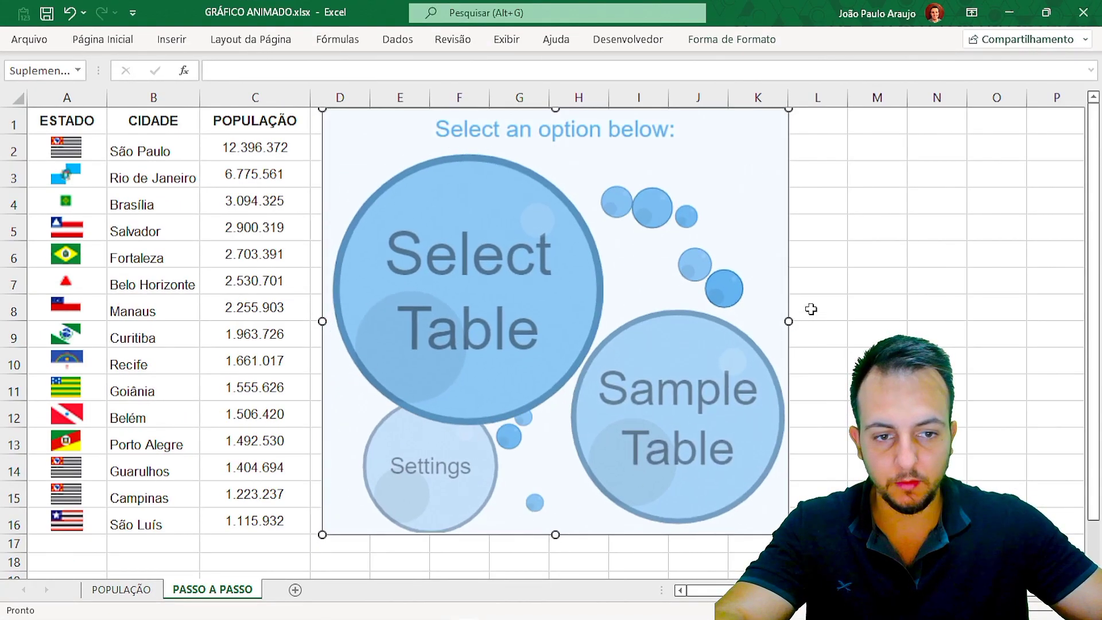
{"action": "left_click_drag", "start_coordinate": [789, 323], "coordinate": [967, 321]}
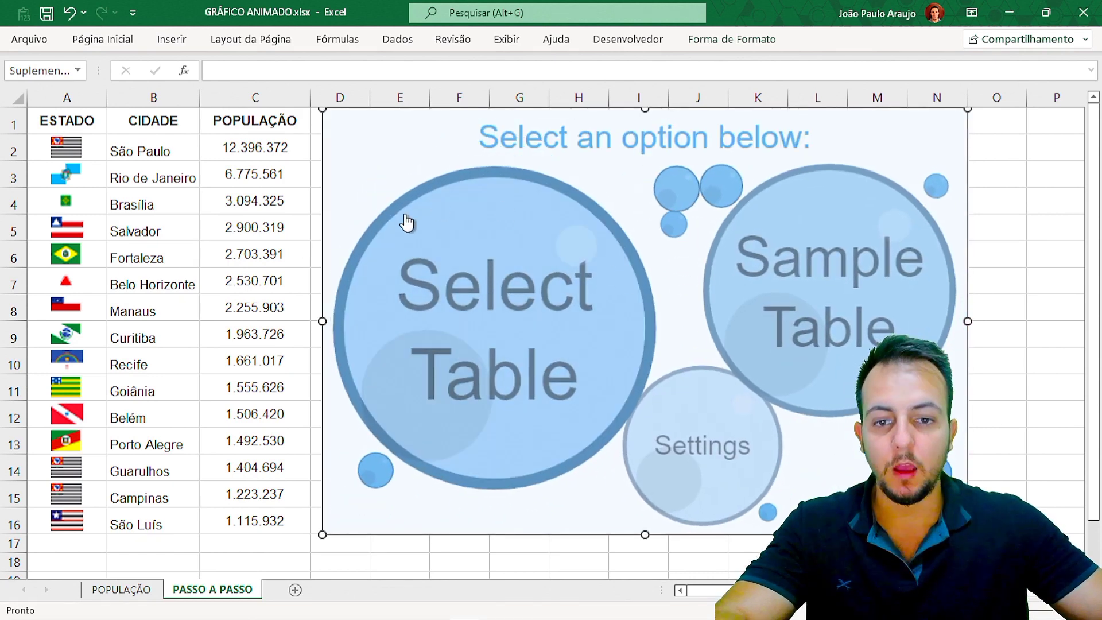
{"action": "left_click", "coordinate": [431, 207]}
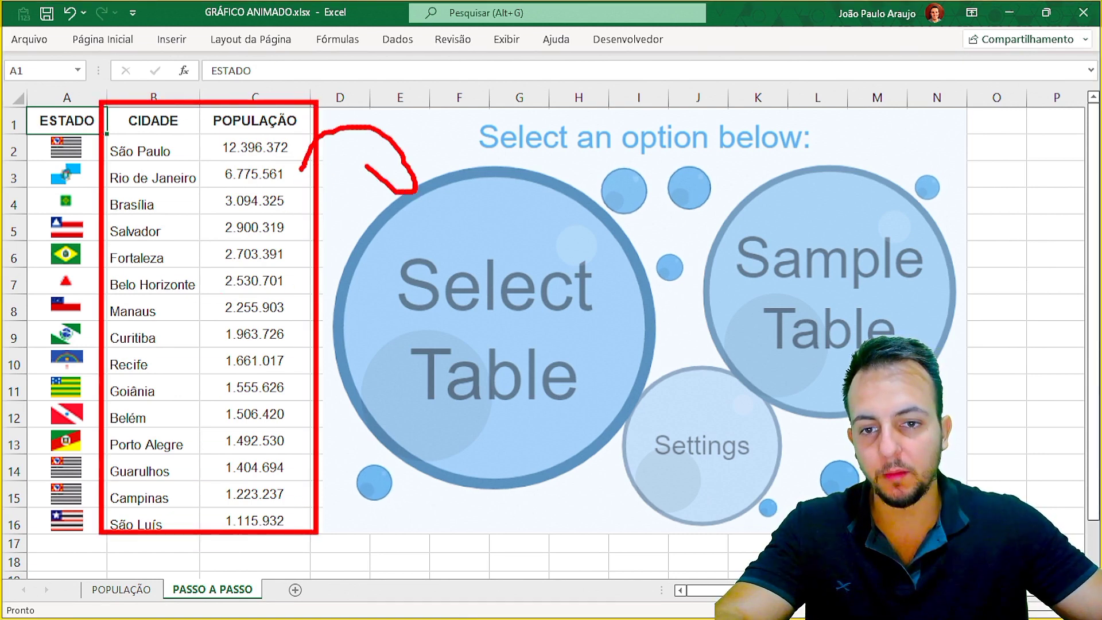
Step: Replace the suggested Select Table range with B2:C16 picked on the sheet
{"action": "left_click", "coordinate": [502, 305]}
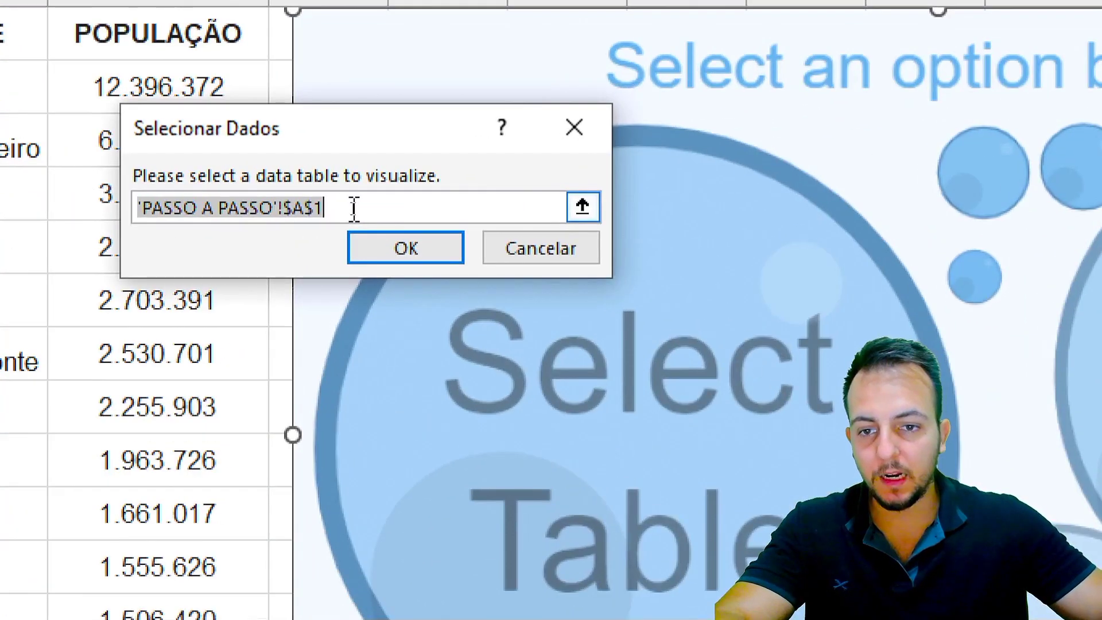
{"action": "key", "text": "BackSpace"}
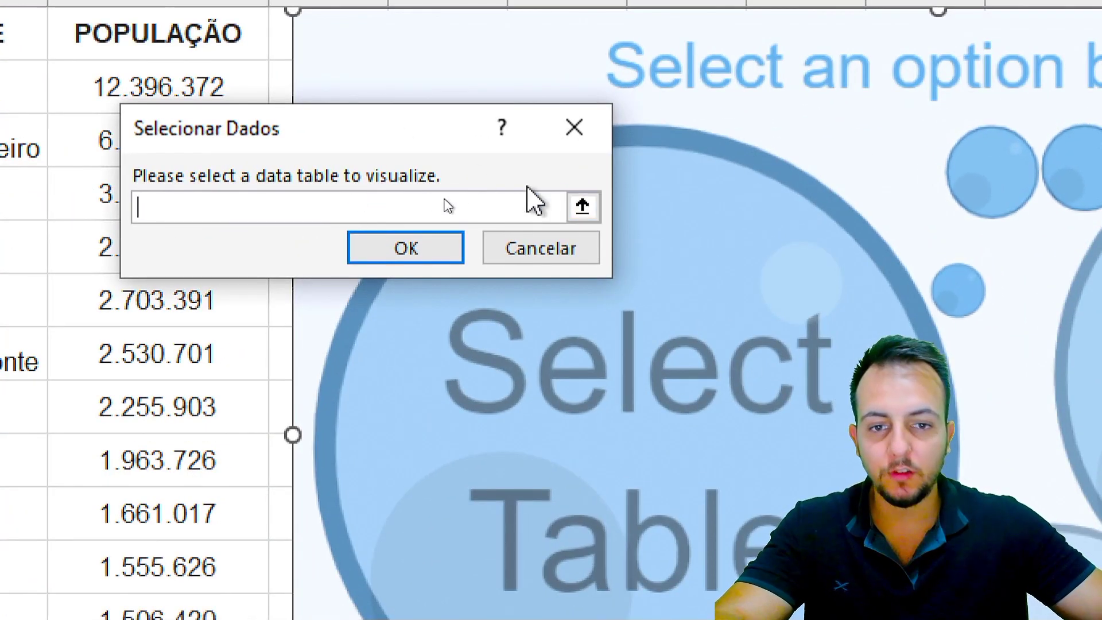
{"action": "left_click", "coordinate": [583, 207]}
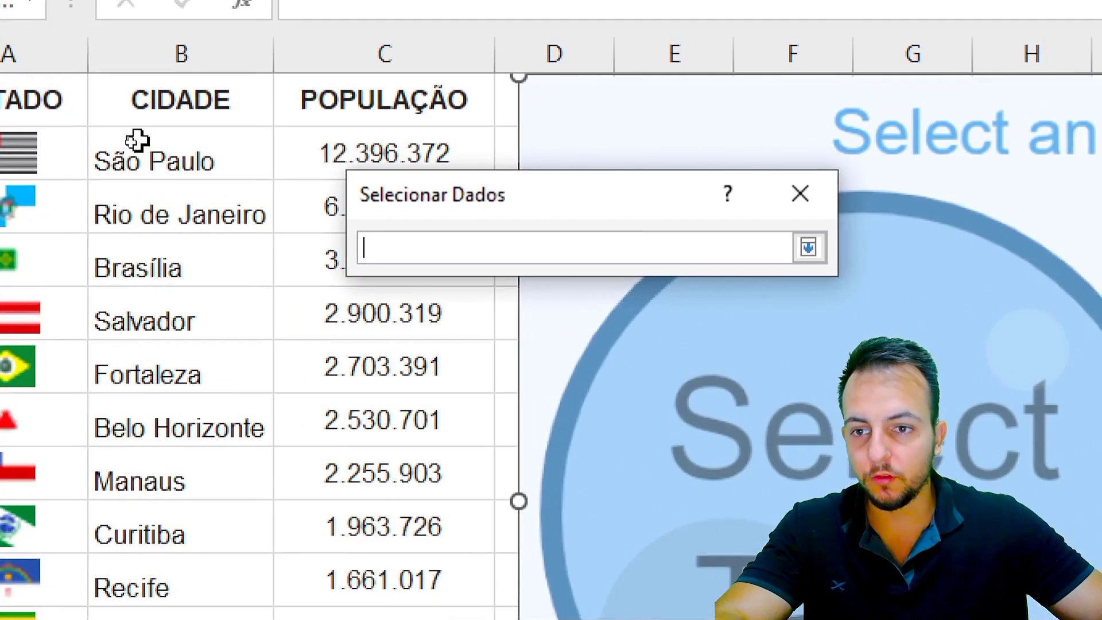
{"action": "left_click", "coordinate": [131, 144]}
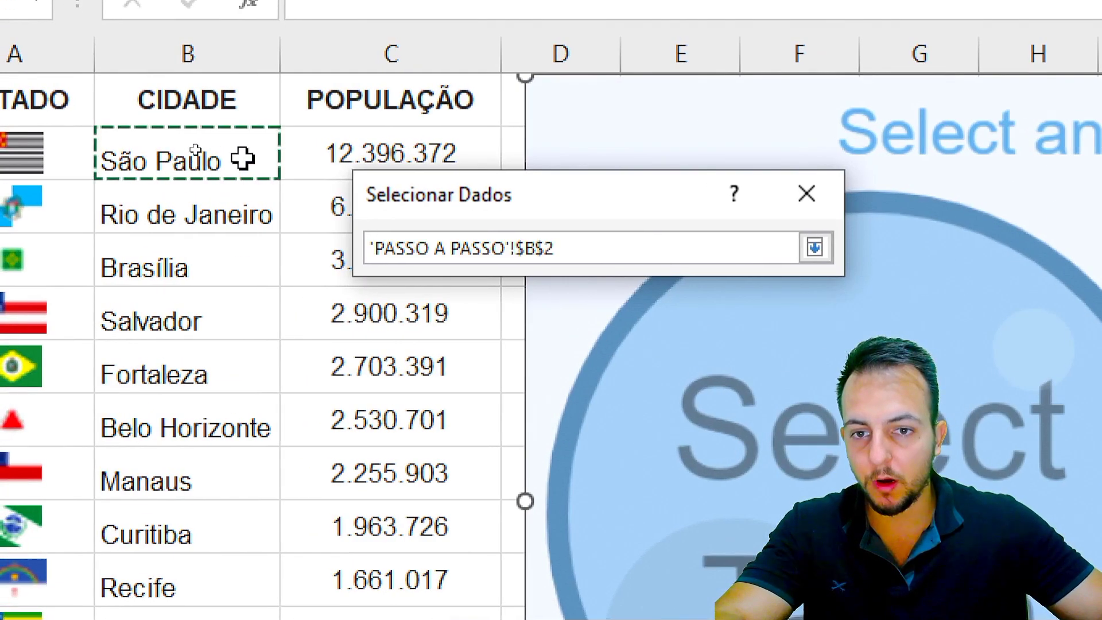
{"action": "mouse_move", "coordinate": [244, 158]}
{"action": "left_mouse_down"}
{"action": "mouse_move", "coordinate": [390, 545]}
{"action": "mouse_move", "coordinate": [196, 386]}
{"action": "left_mouse_up"}
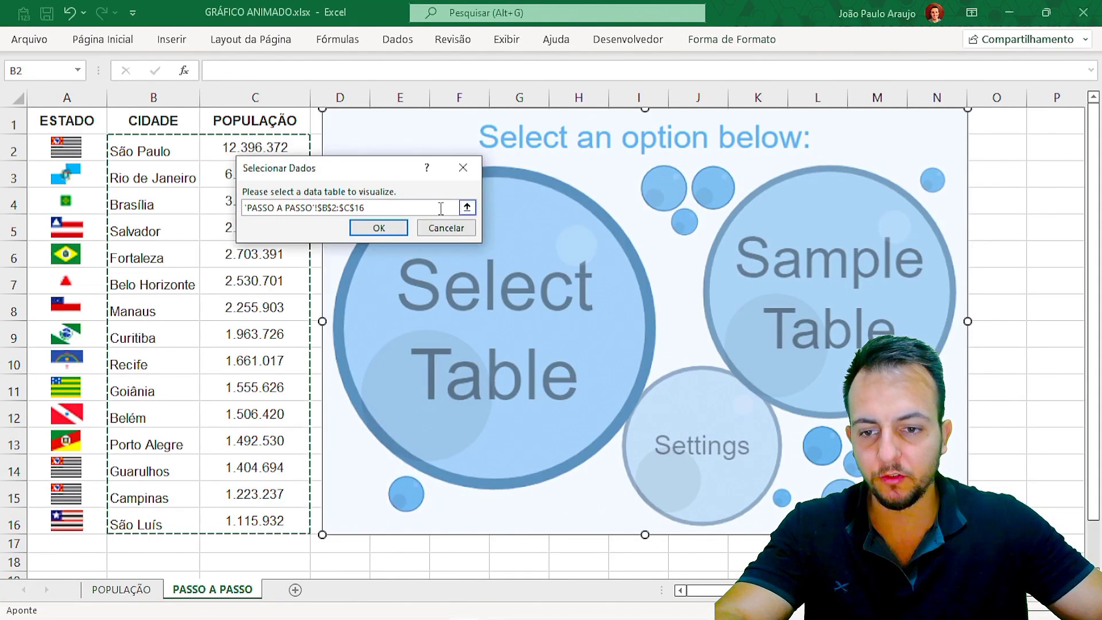
Step: Confirm the B2:C16 range with OK to draw one green bubble per city
{"action": "left_click", "coordinate": [378, 228]}
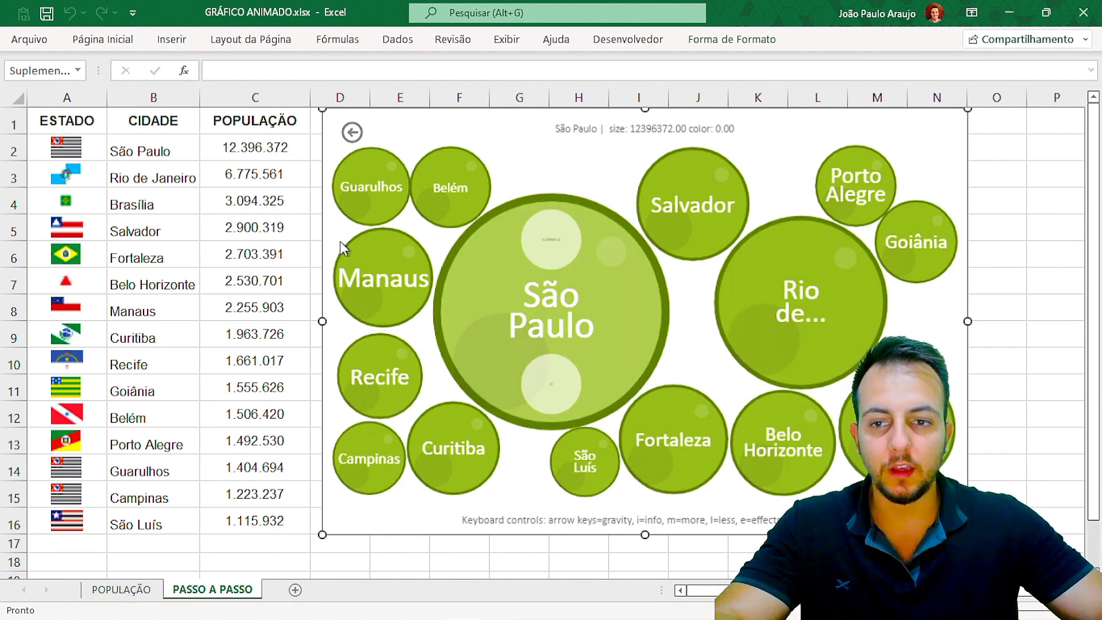
{"action": "mouse_move", "coordinate": [551, 311]}
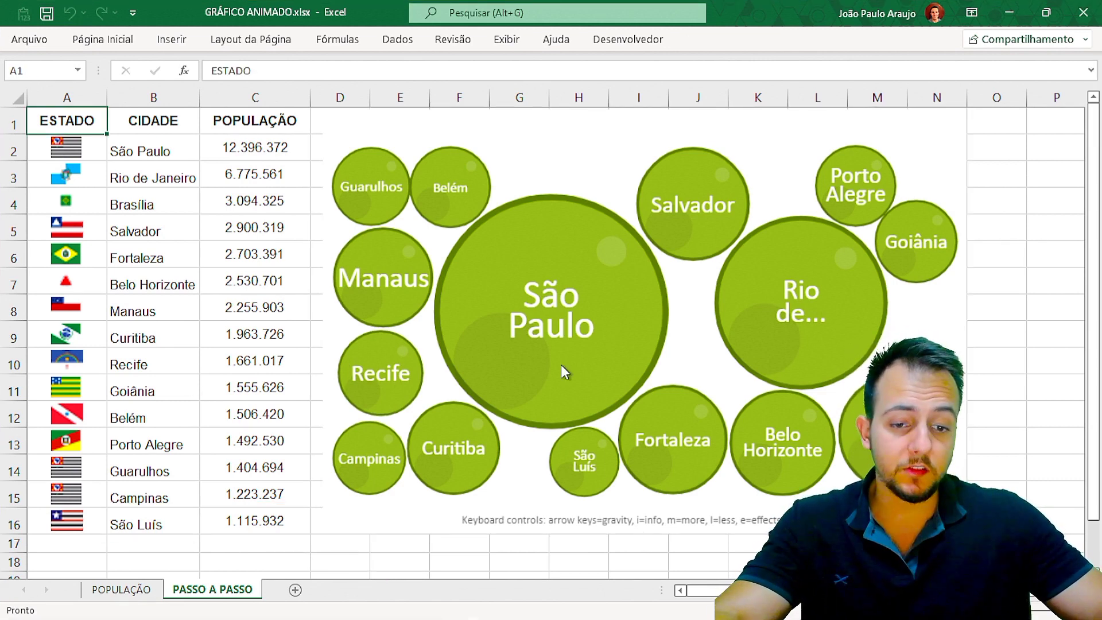
Step: Drag Manaus to the upper right, then select and move São Paulo (size 12396372.00)
{"action": "left_click", "coordinate": [375, 278]}
{"action": "mouse_move", "coordinate": [403, 288]}
{"action": "left_mouse_down"}
{"action": "mouse_move", "coordinate": [801, 195]}
{"action": "mouse_move", "coordinate": [680, 252]}
{"action": "mouse_move", "coordinate": [535, 277]}
{"action": "mouse_move", "coordinate": [632, 280]}
{"action": "left_mouse_up"}
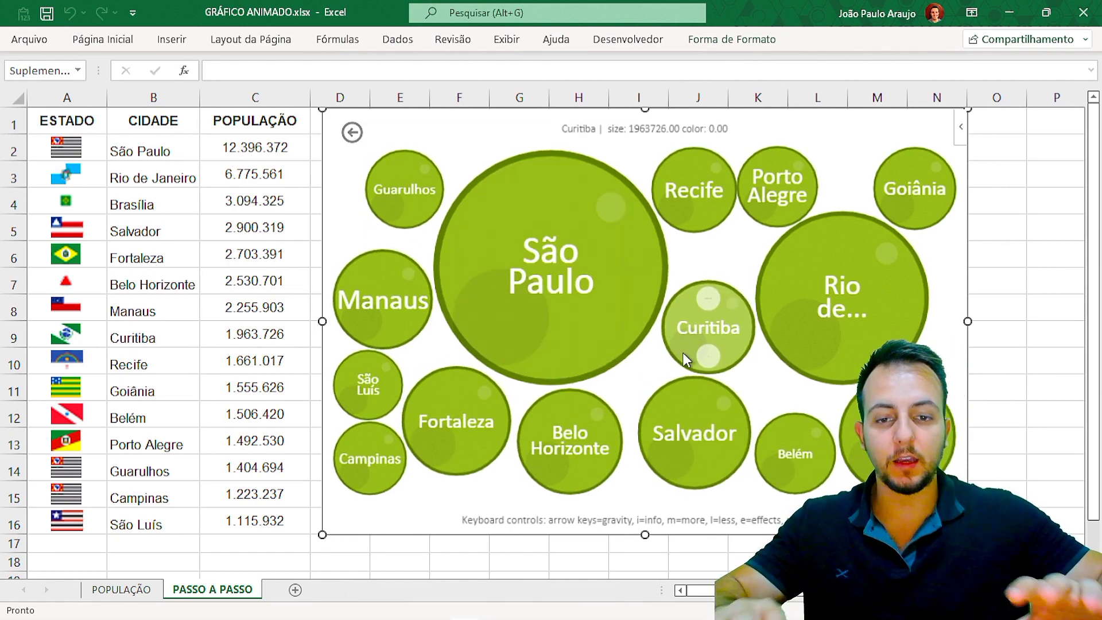
{"action": "left_click", "coordinate": [642, 364]}
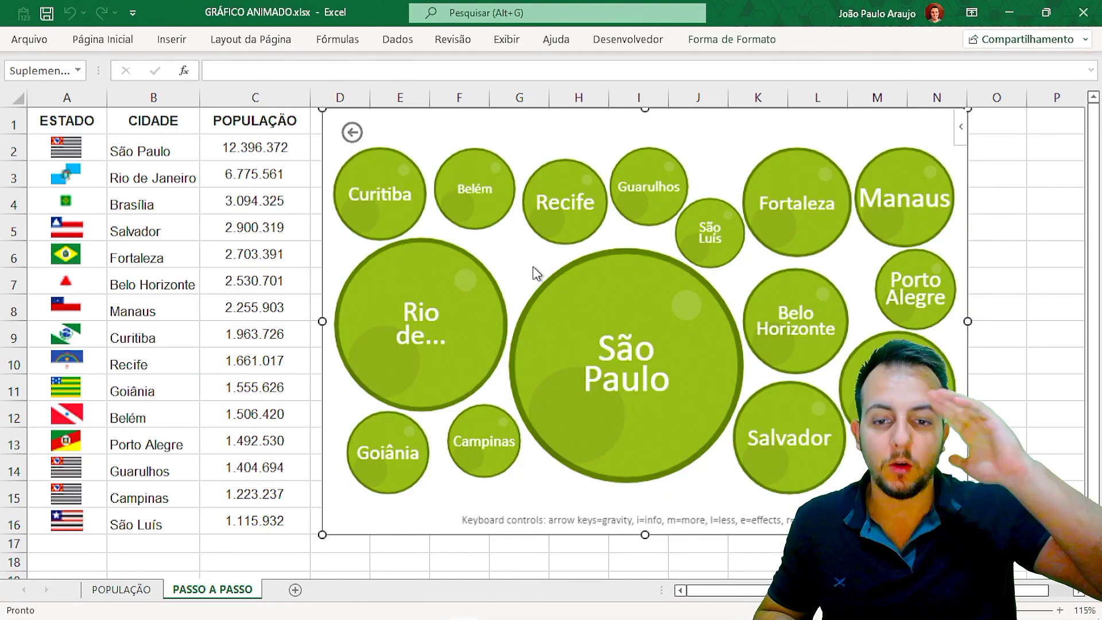
{"action": "mouse_move", "coordinate": [627, 351]}
{"action": "left_mouse_down"}
{"action": "mouse_move", "coordinate": [539, 337]}
{"action": "mouse_move", "coordinate": [622, 313]}
{"action": "left_mouse_up"}
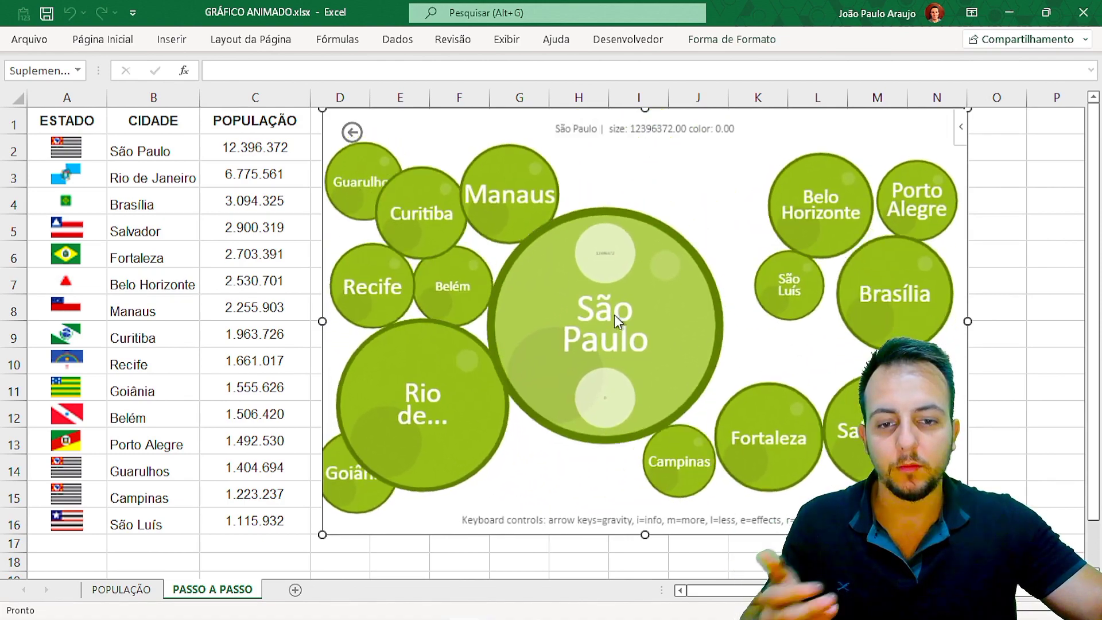